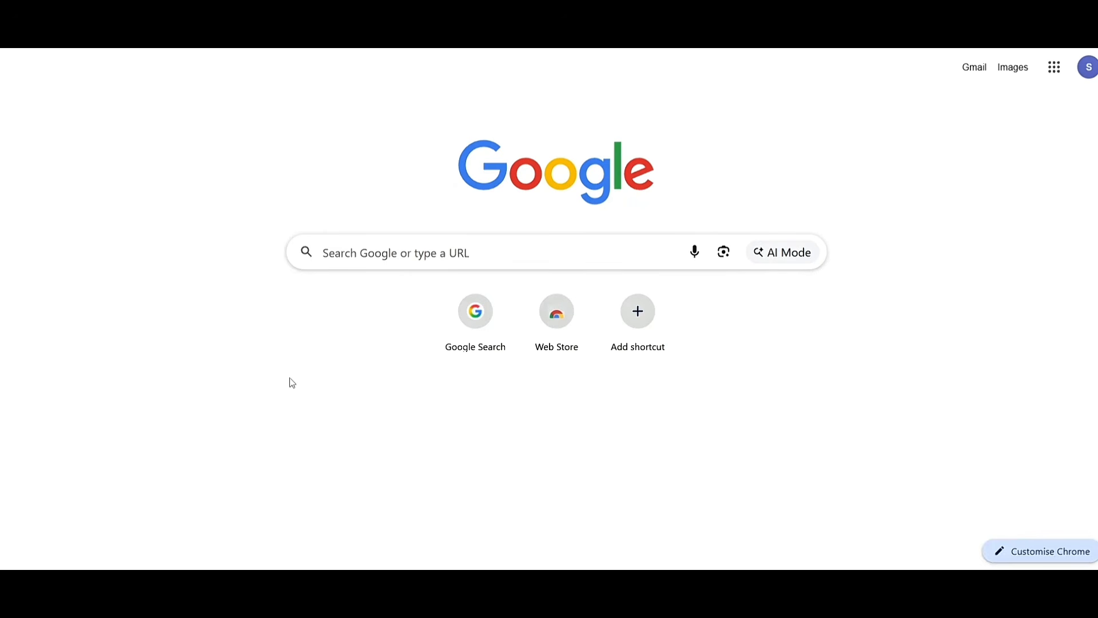
- Open the Google Labs Flow site through a Google search for "flow" and create a new project
left_click(412, 267)
type("flow")
key("Return")
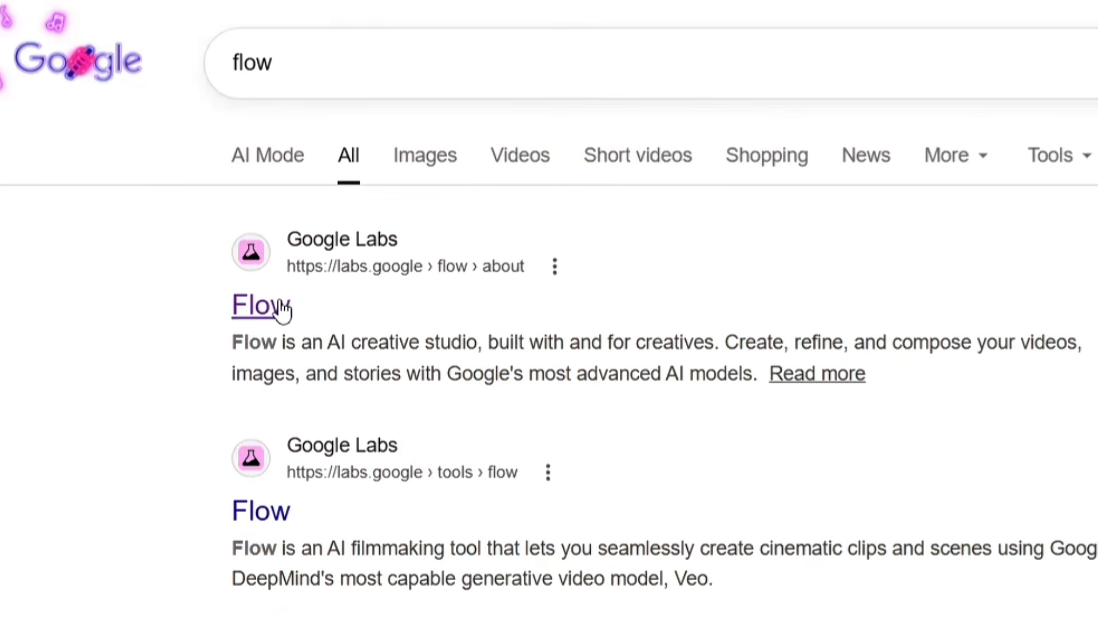
left_click(256, 317)
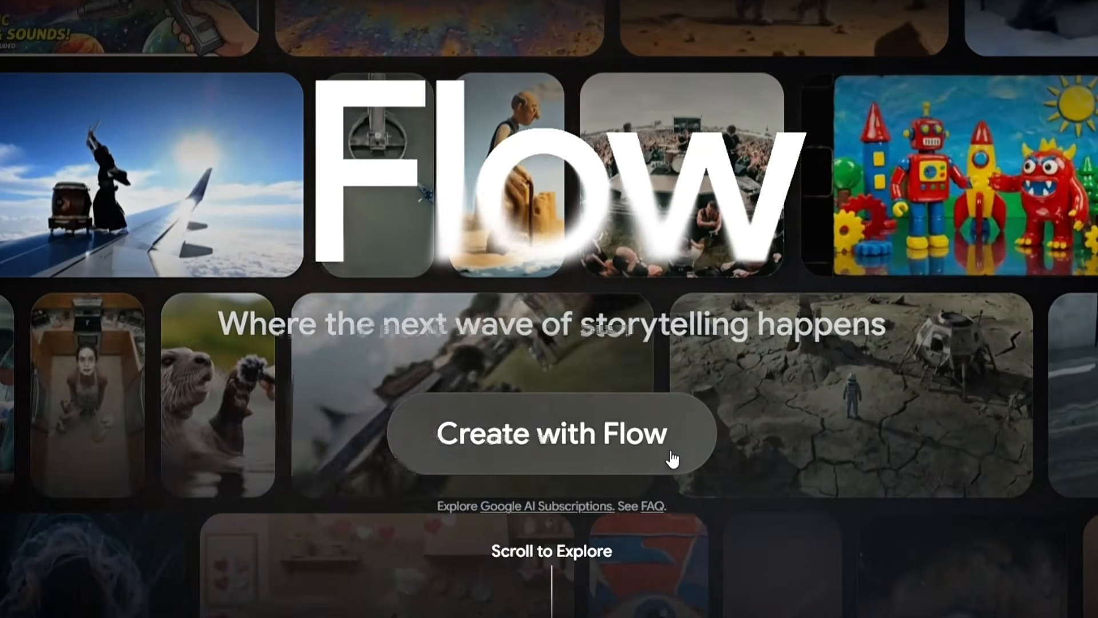
left_click(637, 415)
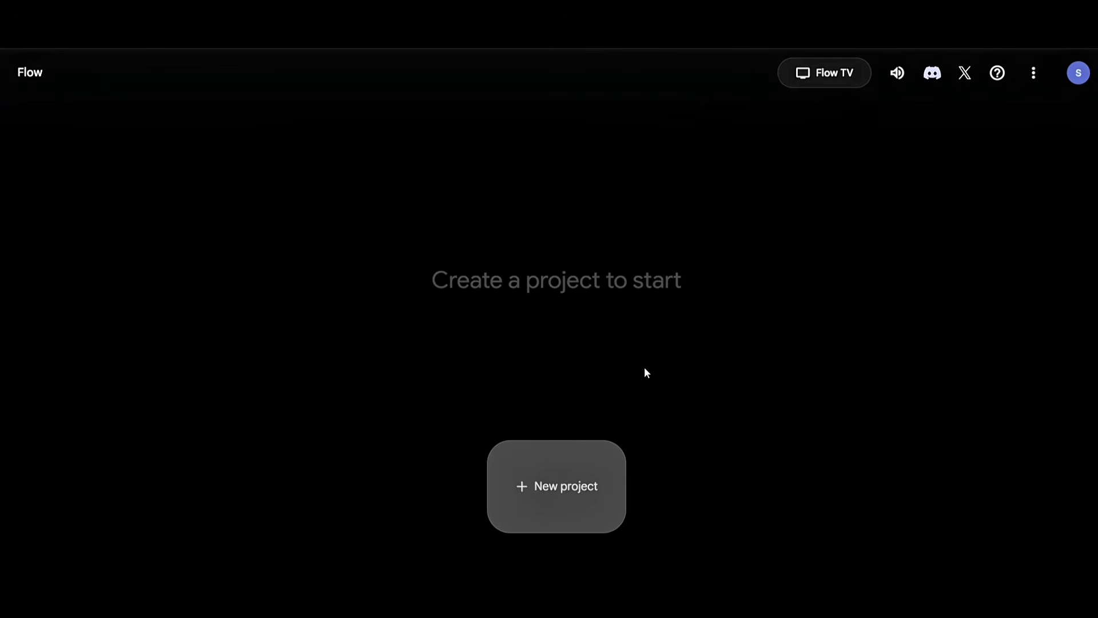
left_click(600, 502)
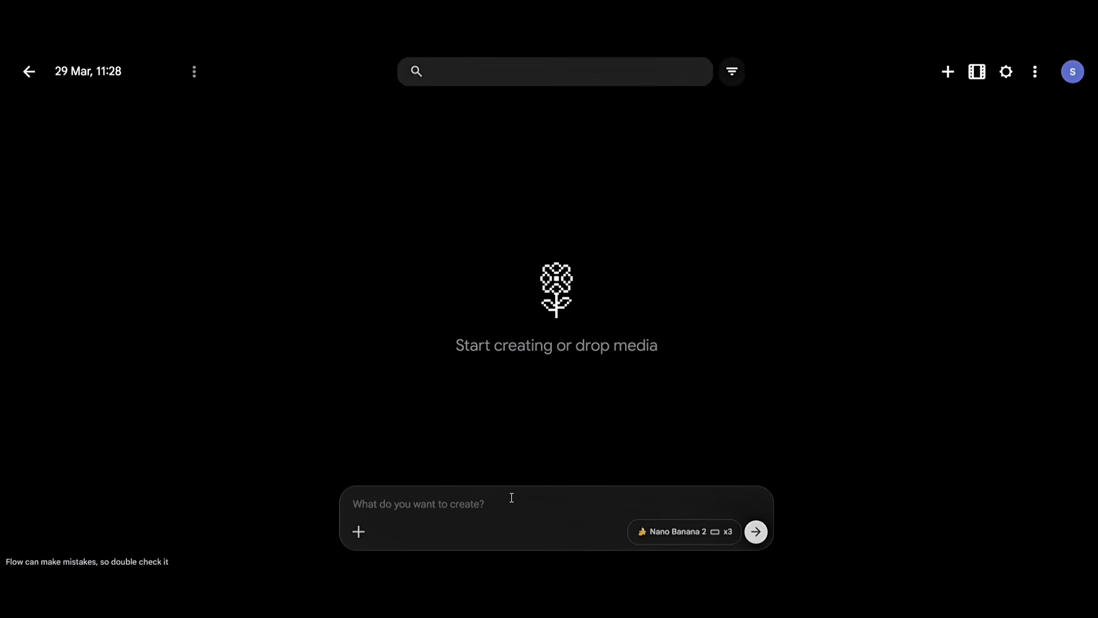
- Configure the image generation for x4 outputs with the Nano Banana 2 model
left_click(684, 532)
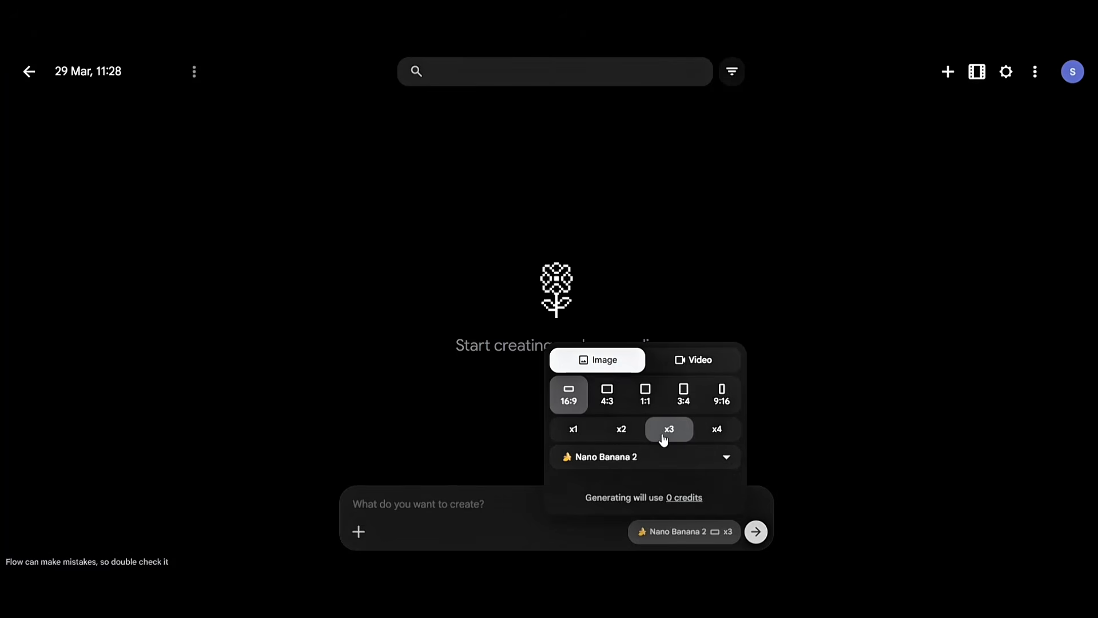
left_click(715, 435)
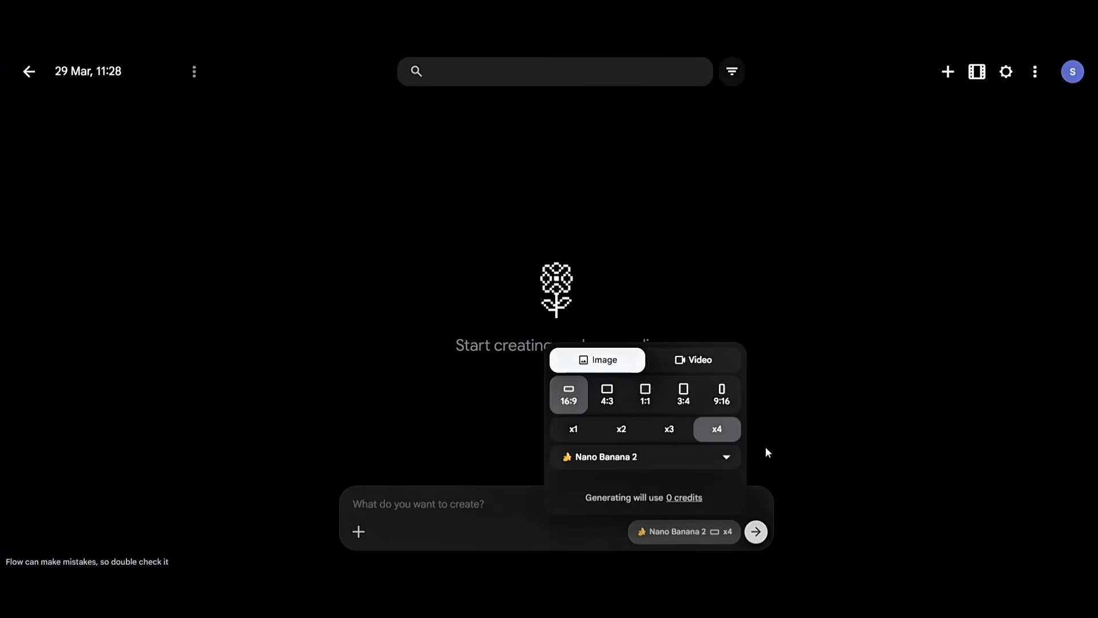
left_click(707, 463)
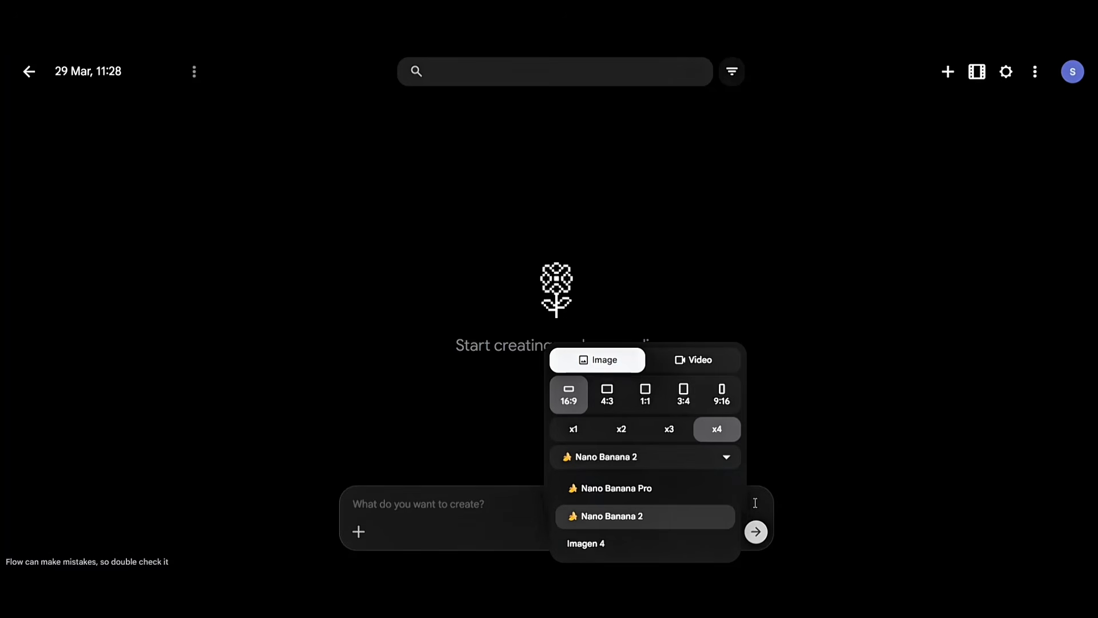
left_click(688, 525)
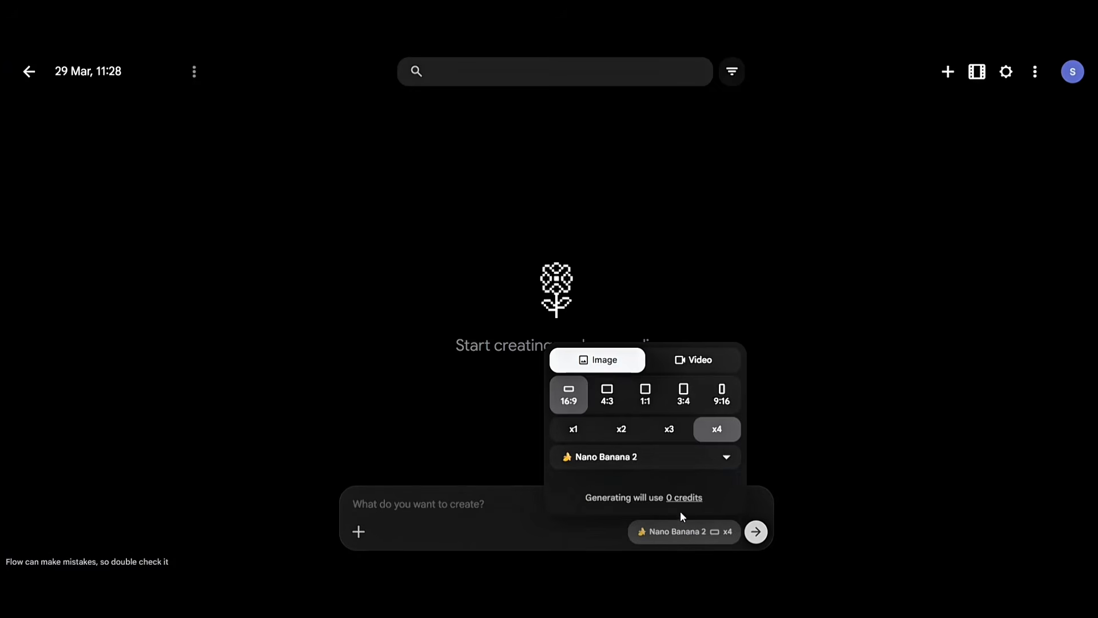
left_click(424, 503)
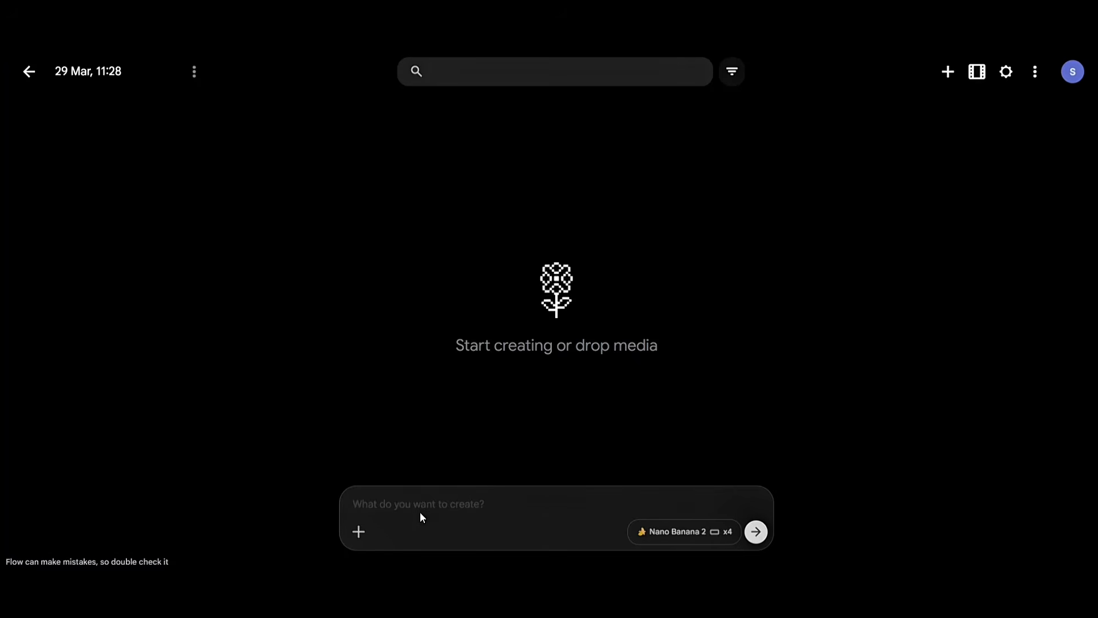
- Upload the portrait of the man in the yellow hoodie as the prompt's reference image
left_click(364, 535)
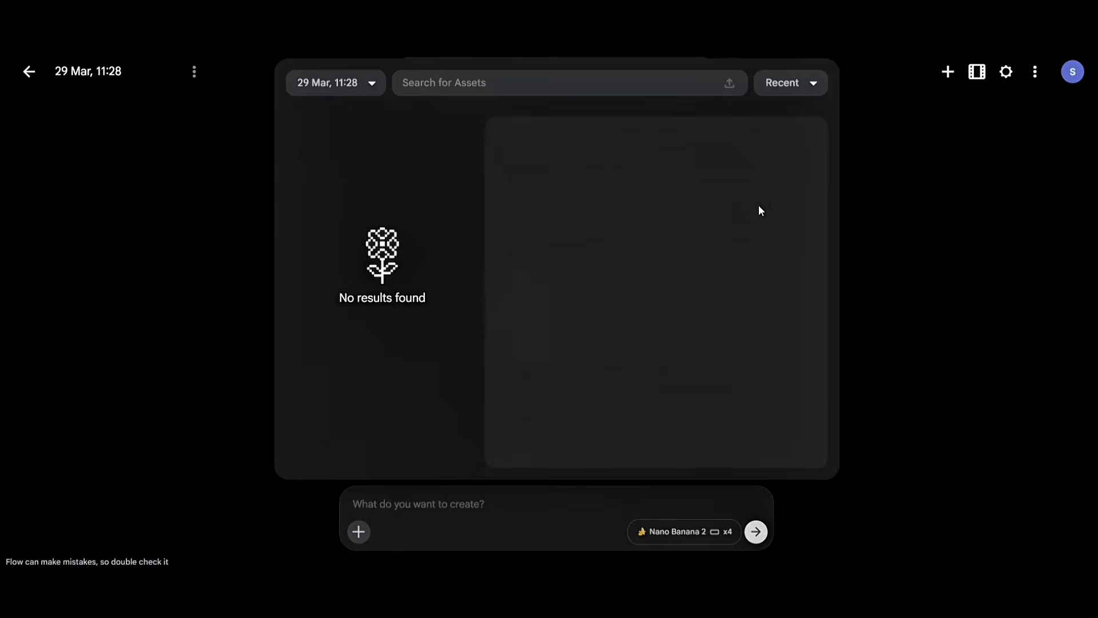
left_click(730, 86)
left_click(704, 380)
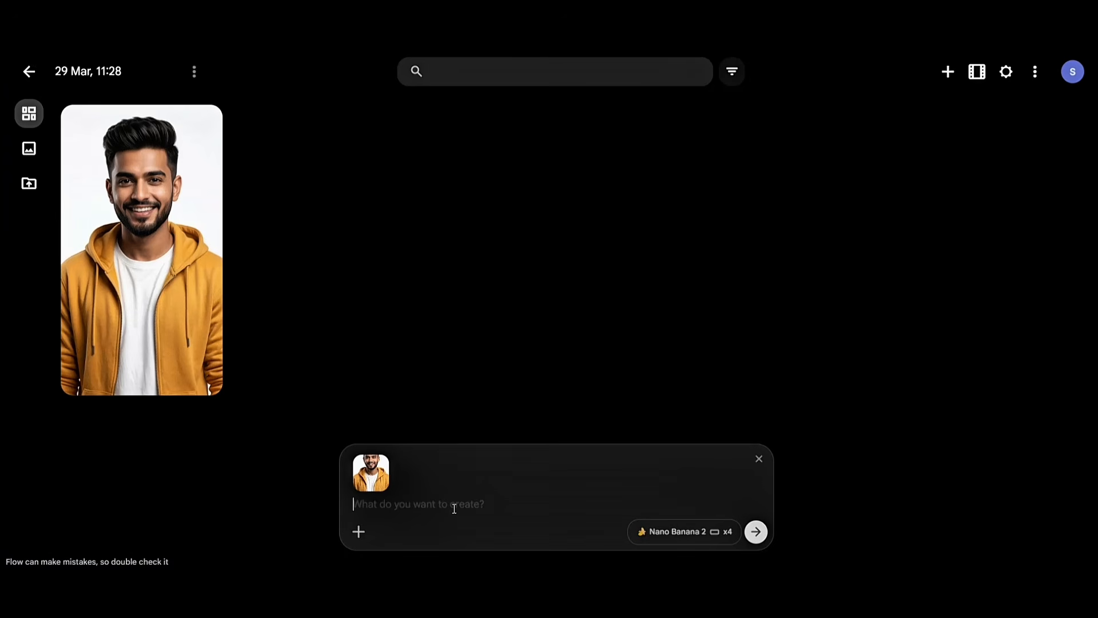
- Paste the structured YouTube thumbnail prompt, from VIDEO CONTEXT to FINAL GOAL, and review its full text
key("ctrl+v")
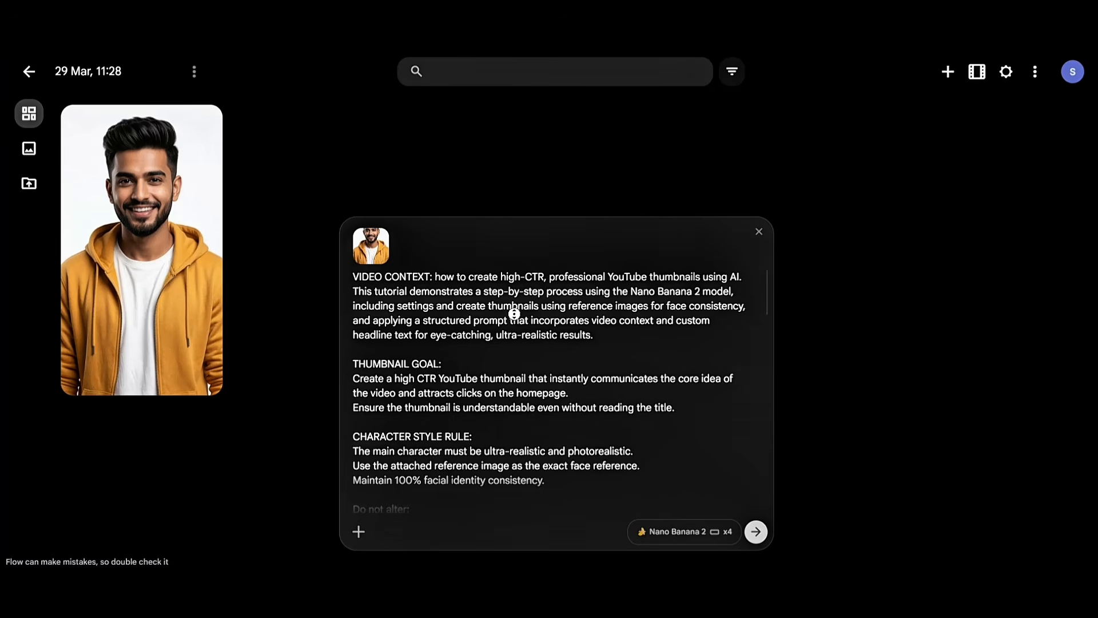
scroll(517, 344, "down", 2)
scroll(518, 362, "down", 10)
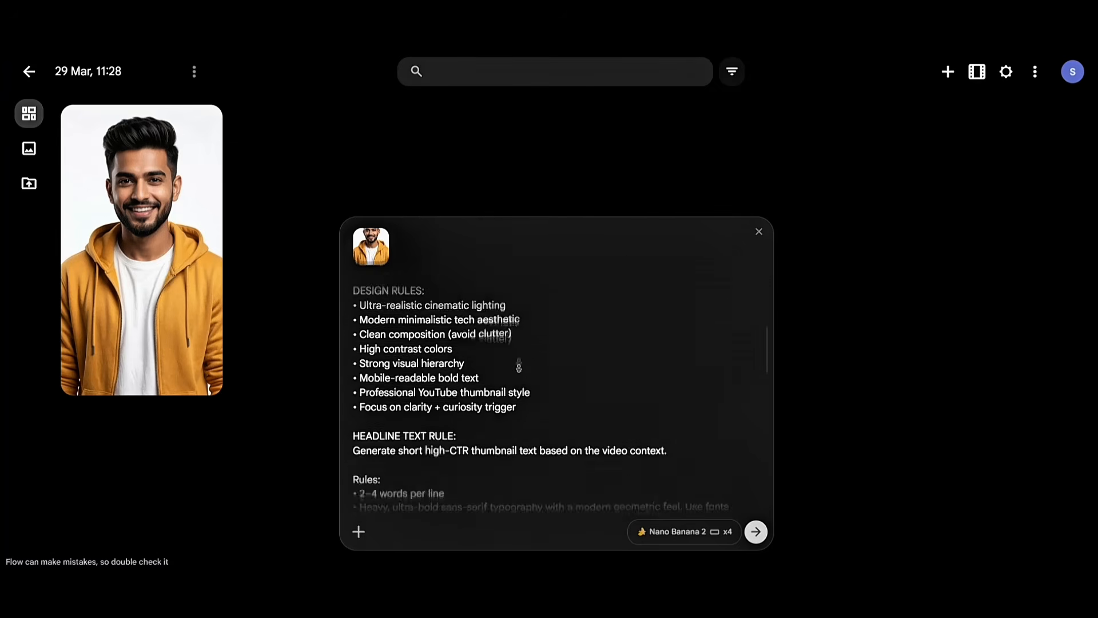
scroll(631, 356, "down", 10)
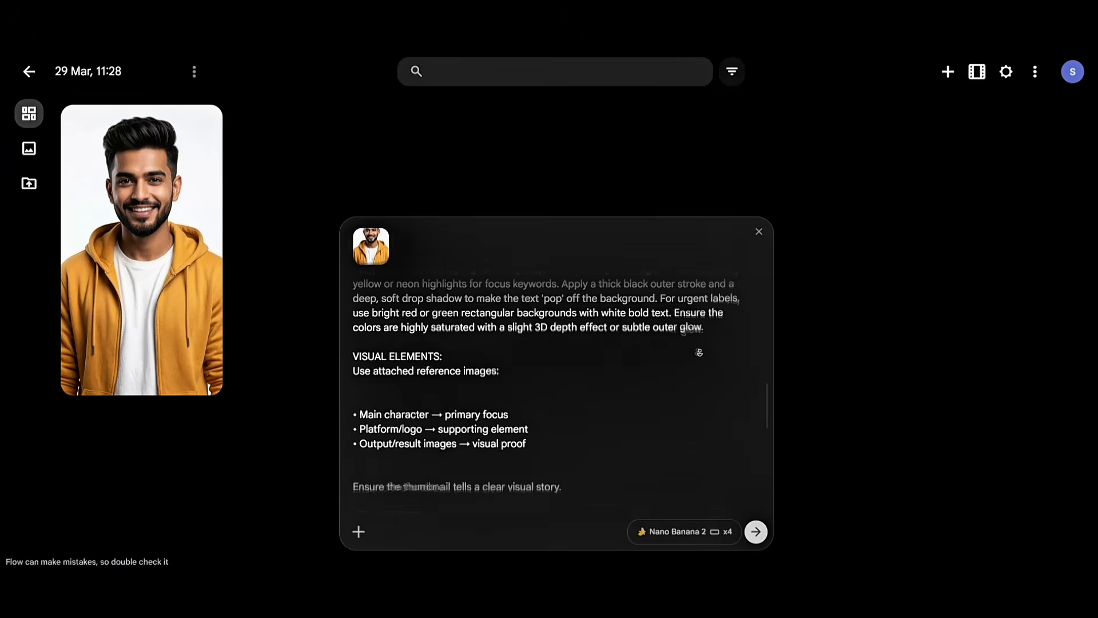
scroll(707, 361, "down", 10)
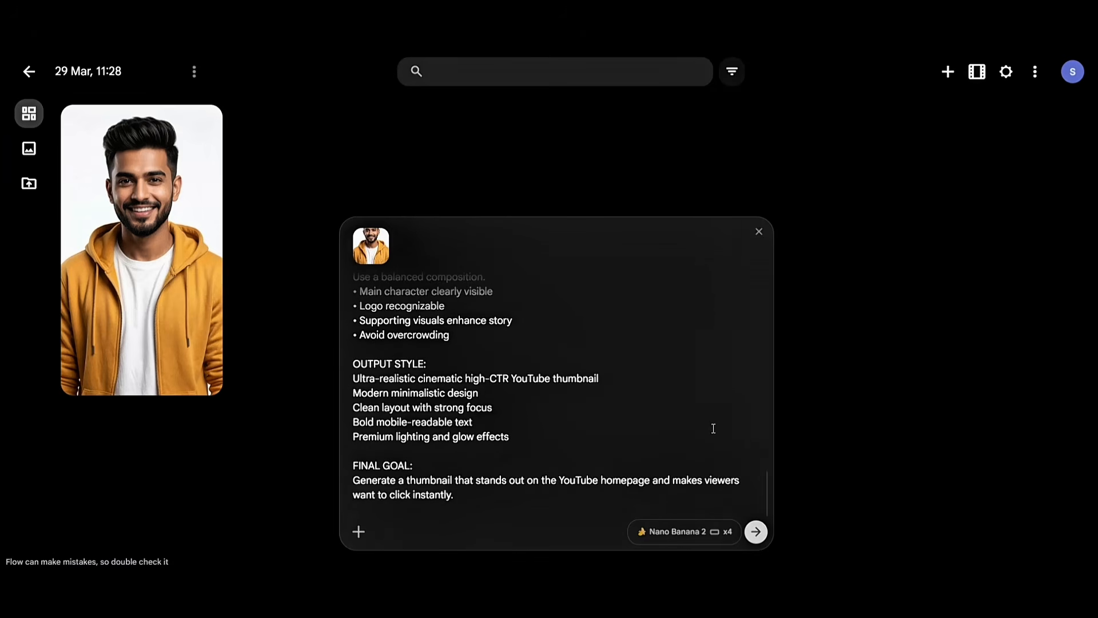
scroll(711, 417, "up", 20)
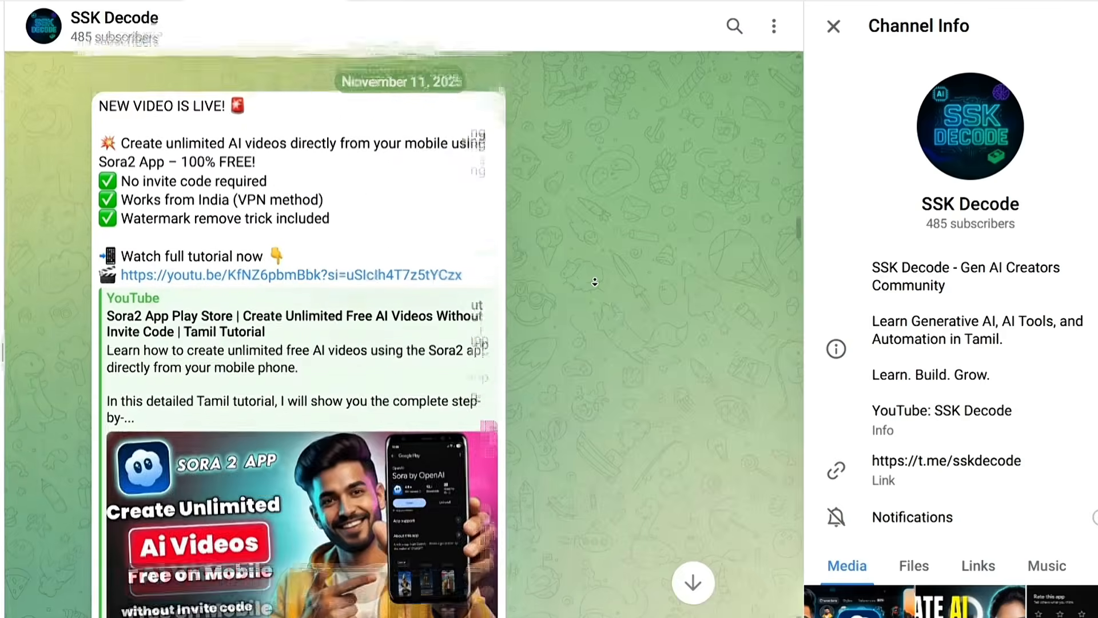
- Switch to the SSK Decode Telegram channel and browse its posts from November through February
scroll(594, 295, "down", 15)
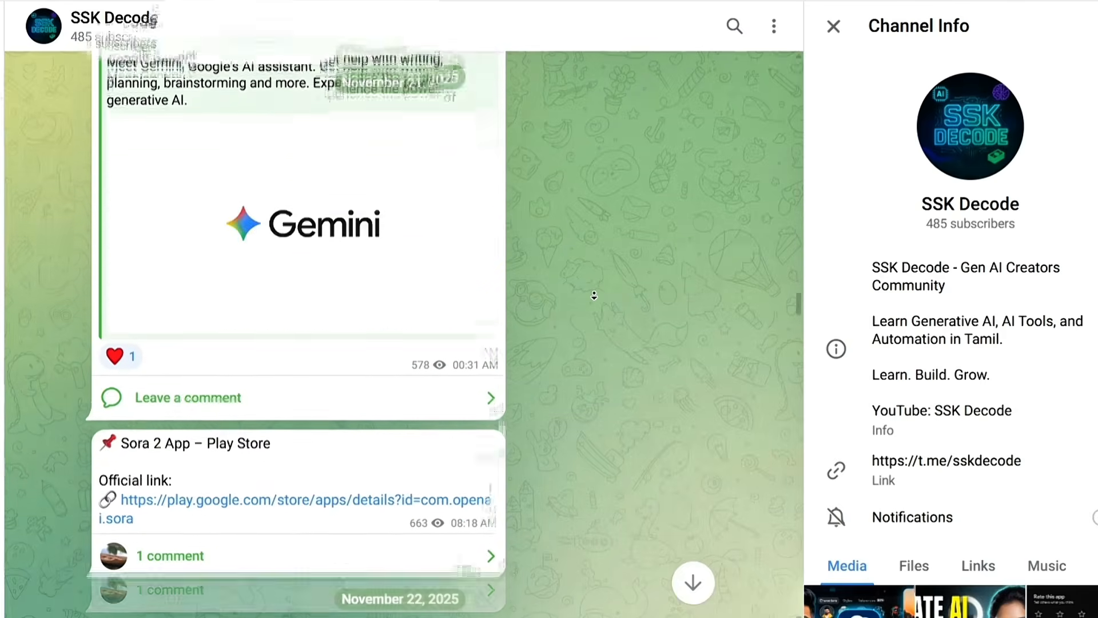
scroll(594, 295, "down", 20)
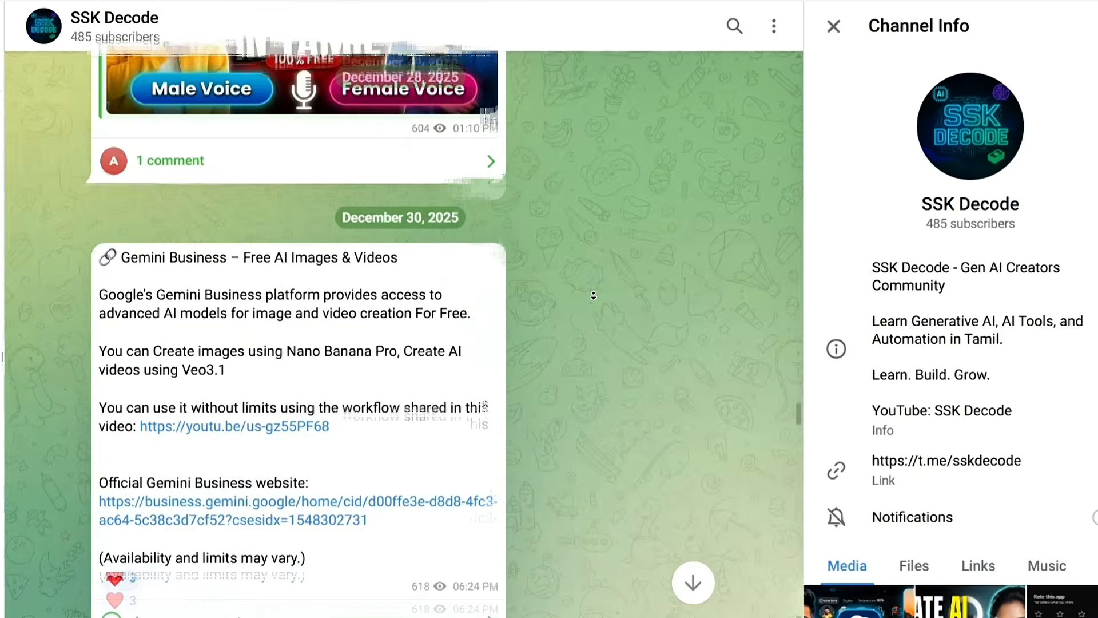
scroll(593, 295, "down", 20)
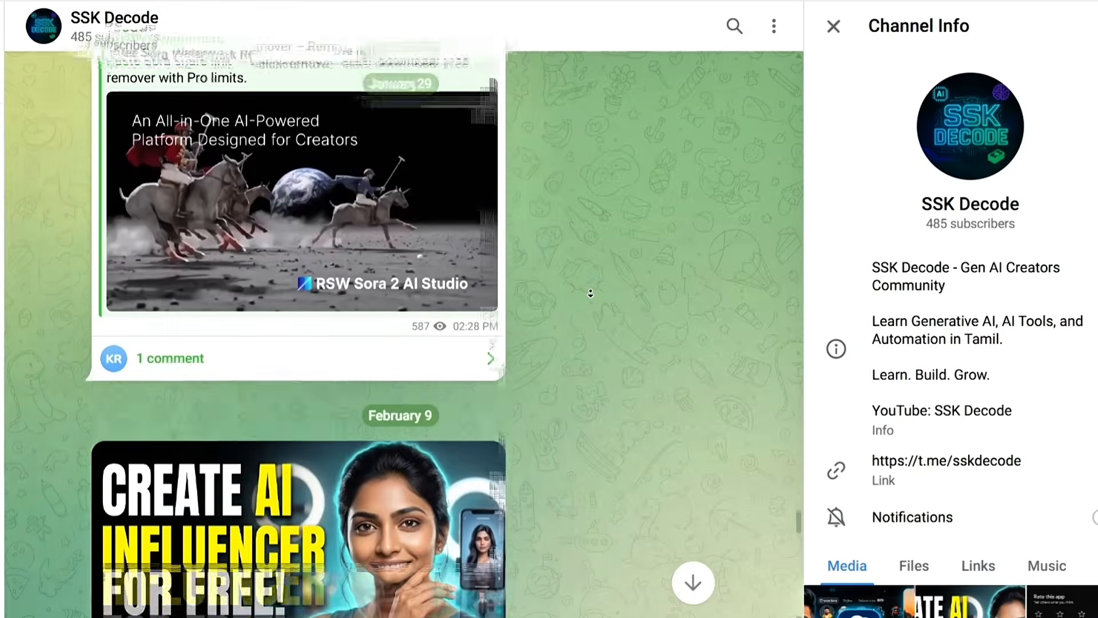
scroll(591, 293, "down", 15)
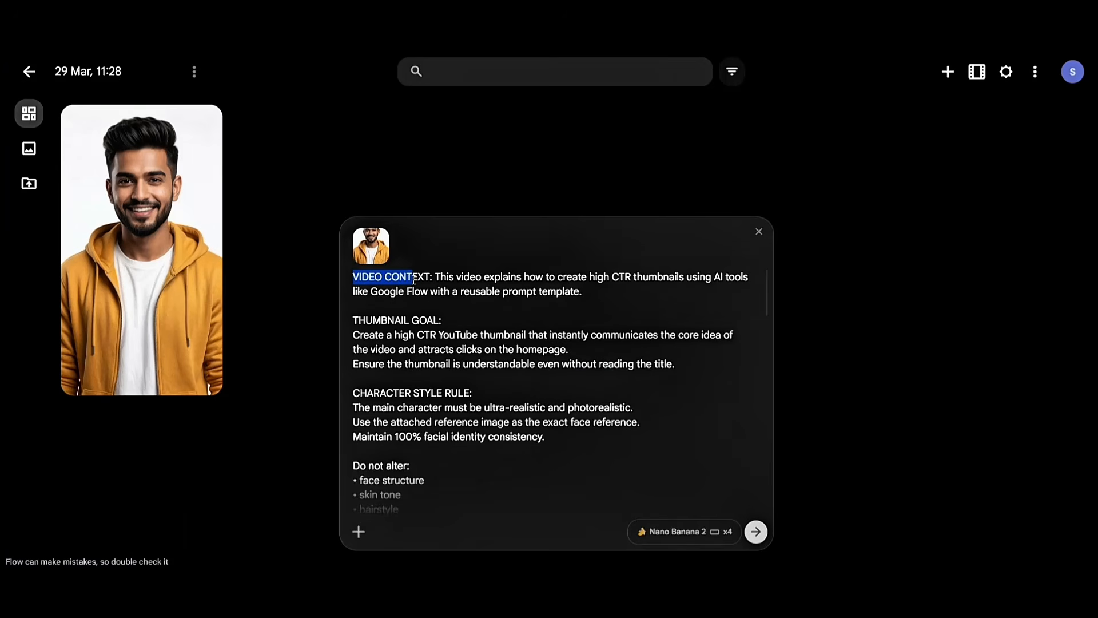
- Return to the Flow prompt and examine the description following VIDEO CONTEXT
left_click(641, 314)
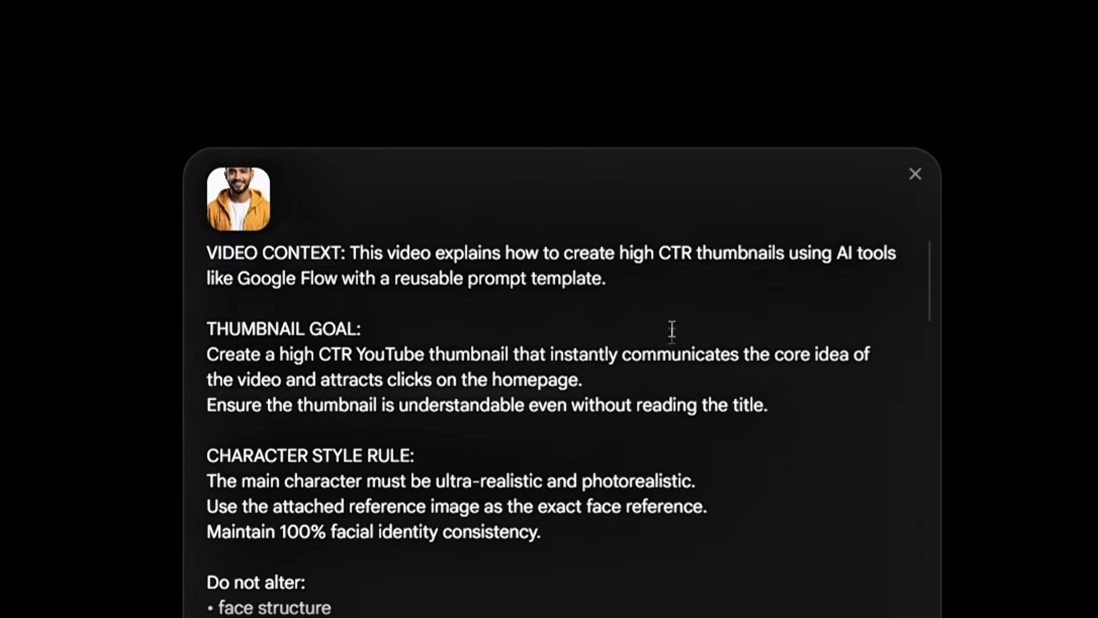
left_click(650, 284)
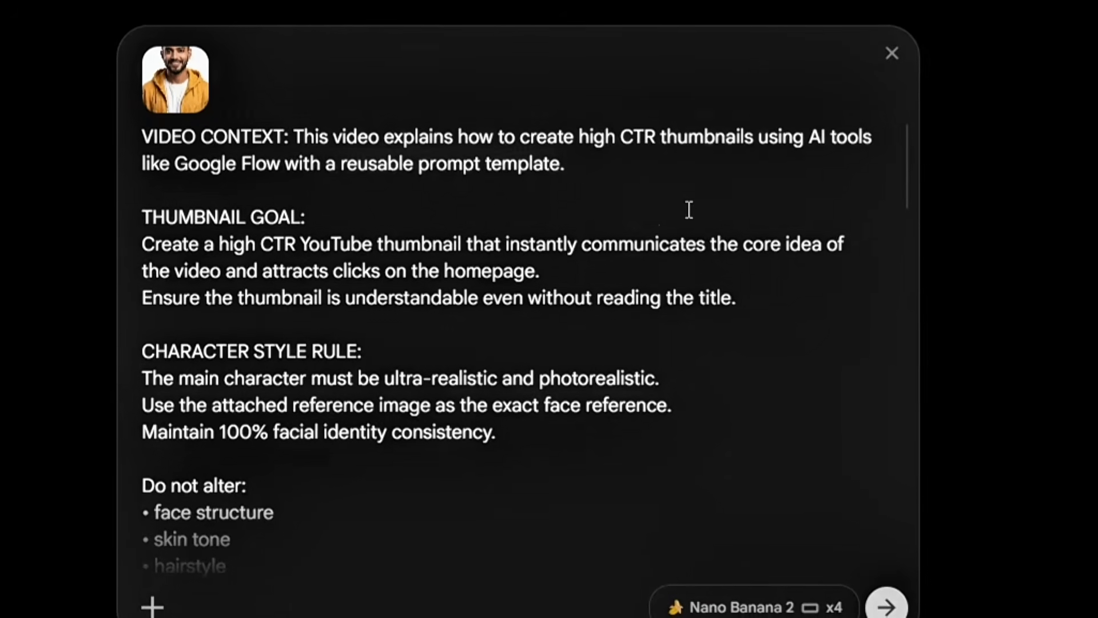
left_click(292, 137)
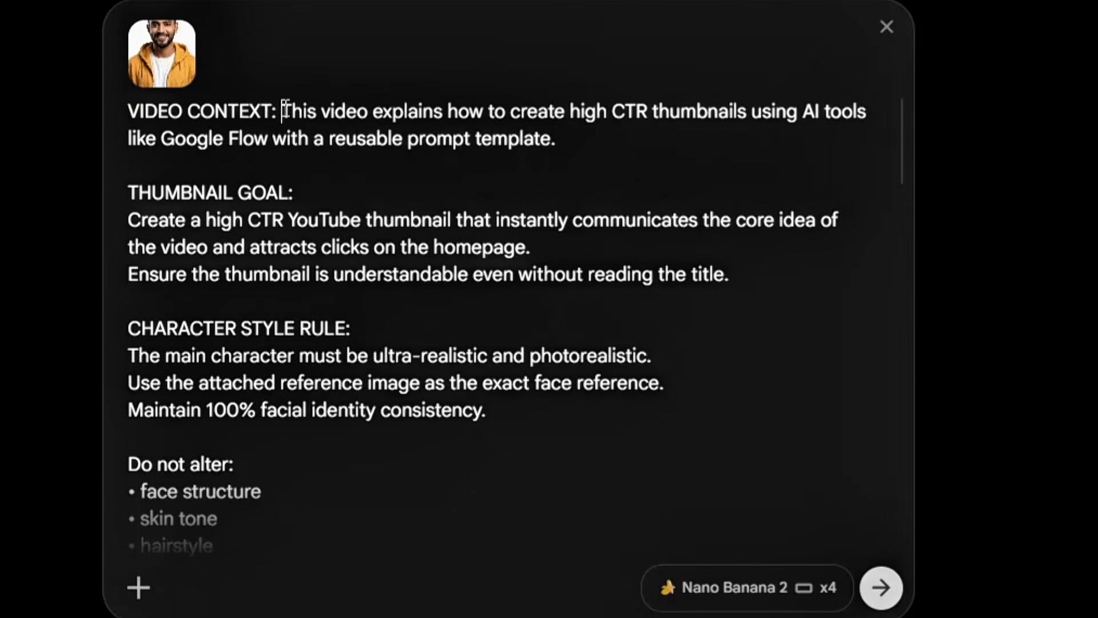
left_click_drag(284, 112, 867, 145)
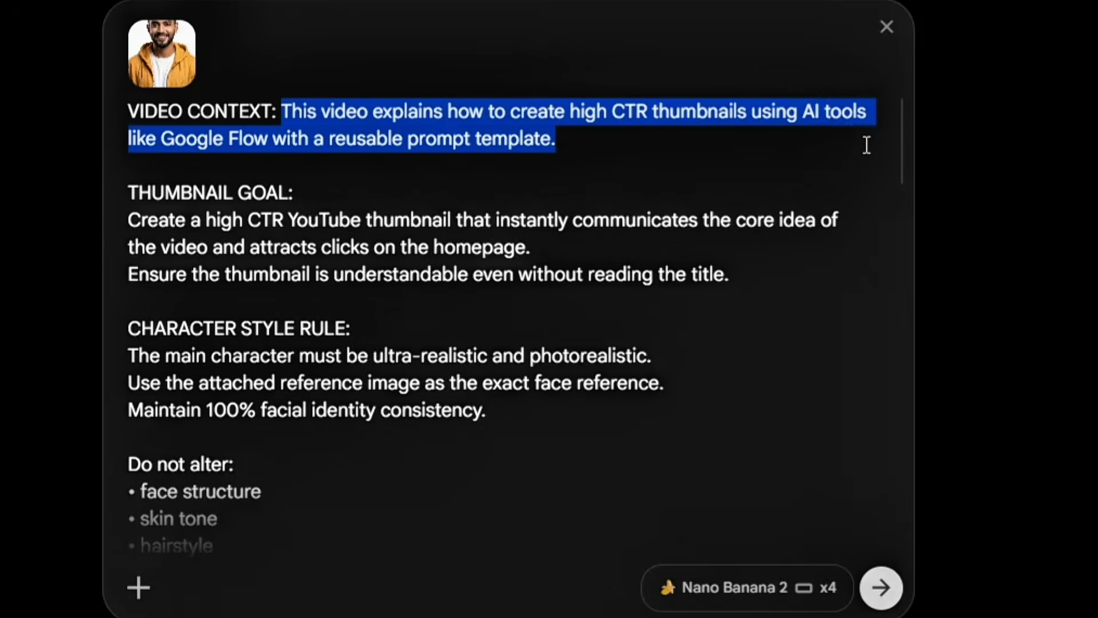
left_click(587, 144)
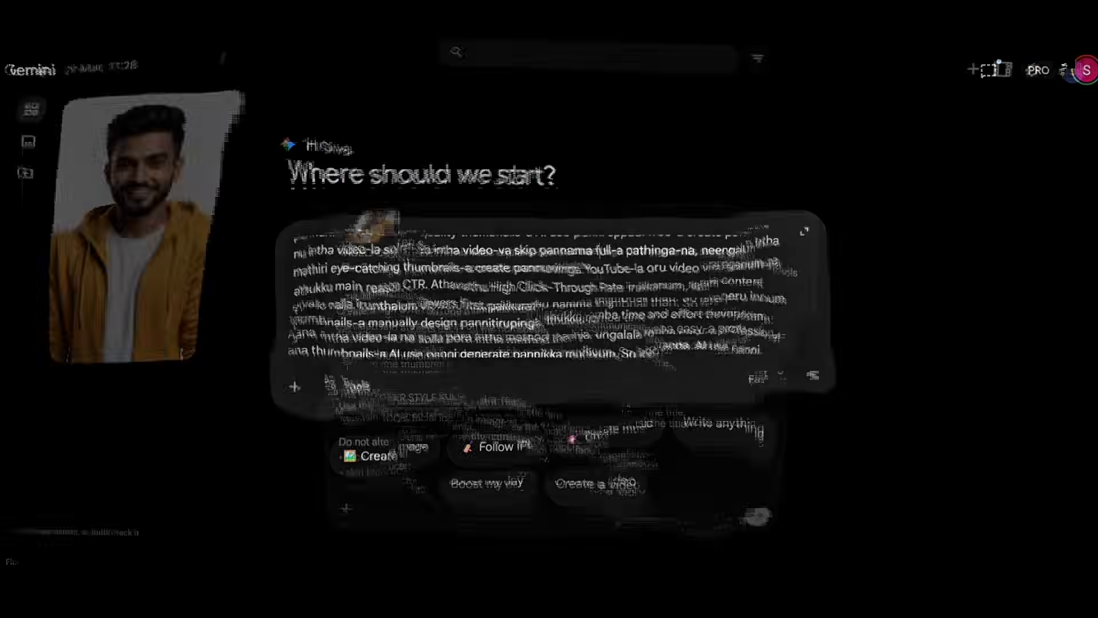
- In Gemini, review the video transcript ending with "Summarize this into a short context paragraph. Without timestamp" and submit it
scroll(618, 313, "down", 10)
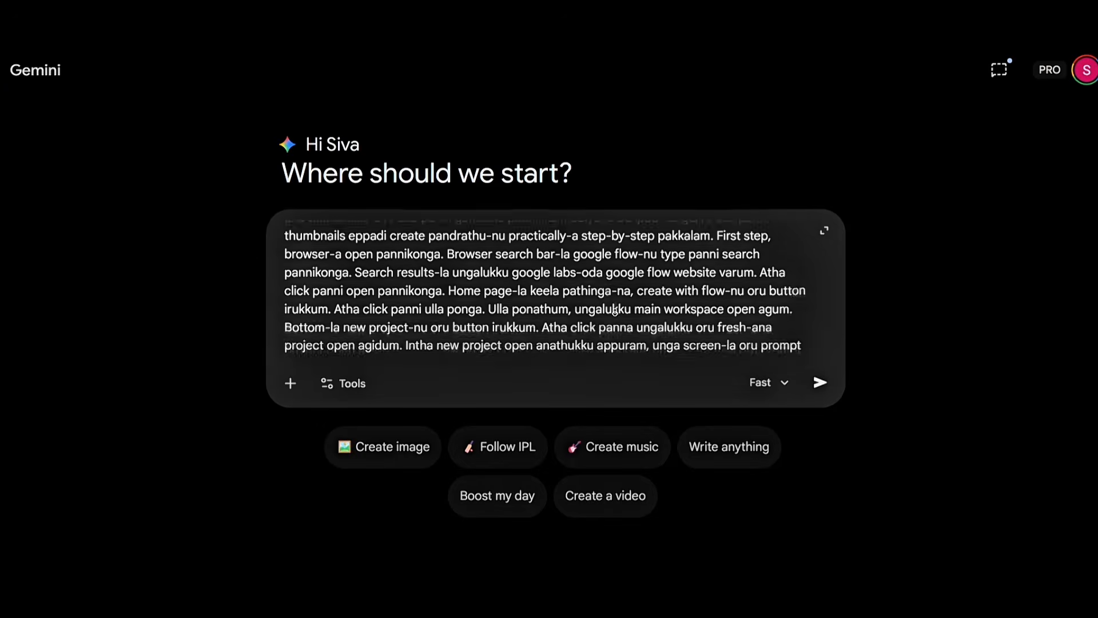
scroll(618, 313, "down", 10)
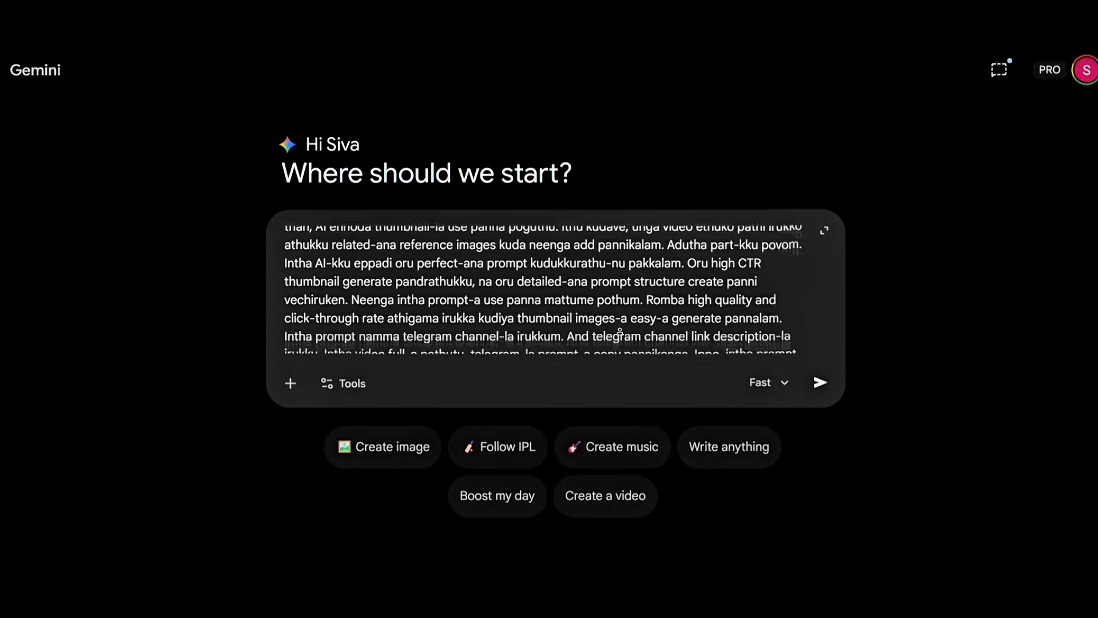
scroll(619, 332, "down", 12)
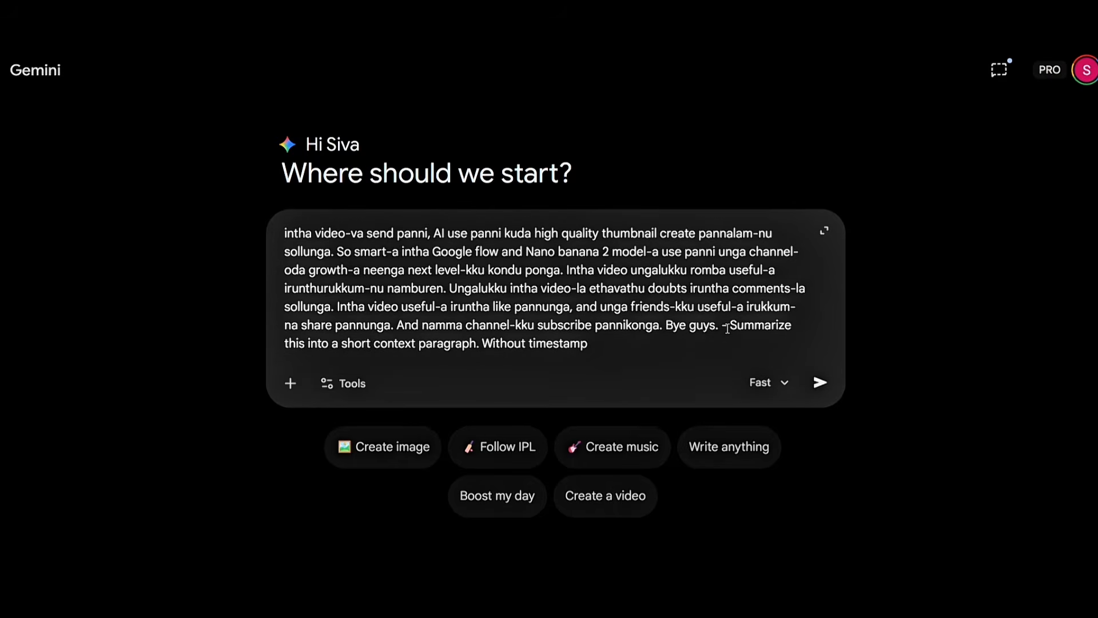
left_click_drag(727, 329, 731, 338)
left_click(692, 348)
left_click(805, 371)
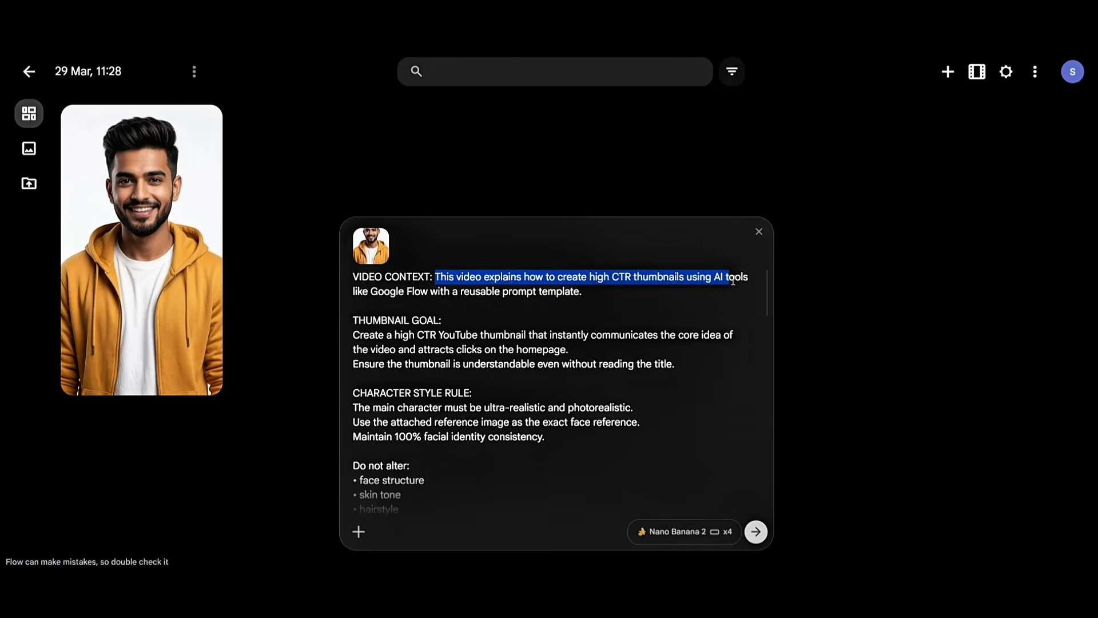
- Back in Flow, examine the prompt's VIDEO CONTEXT description and the sentence under HEADLINE TEXT RULE
left_click_drag(749, 282, 751, 292)
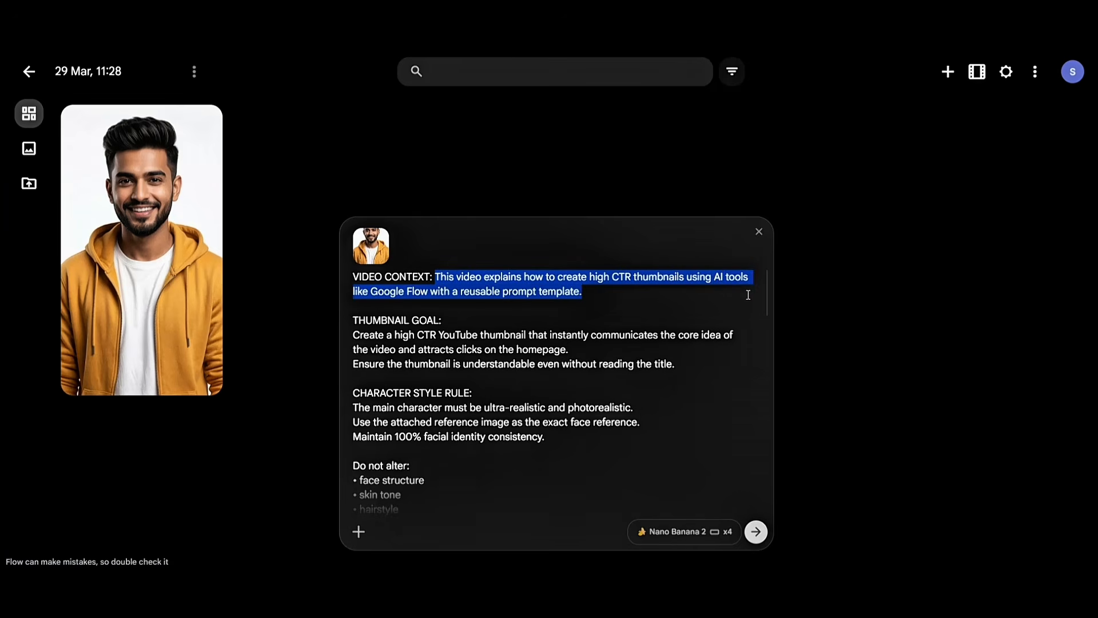
left_click(598, 295)
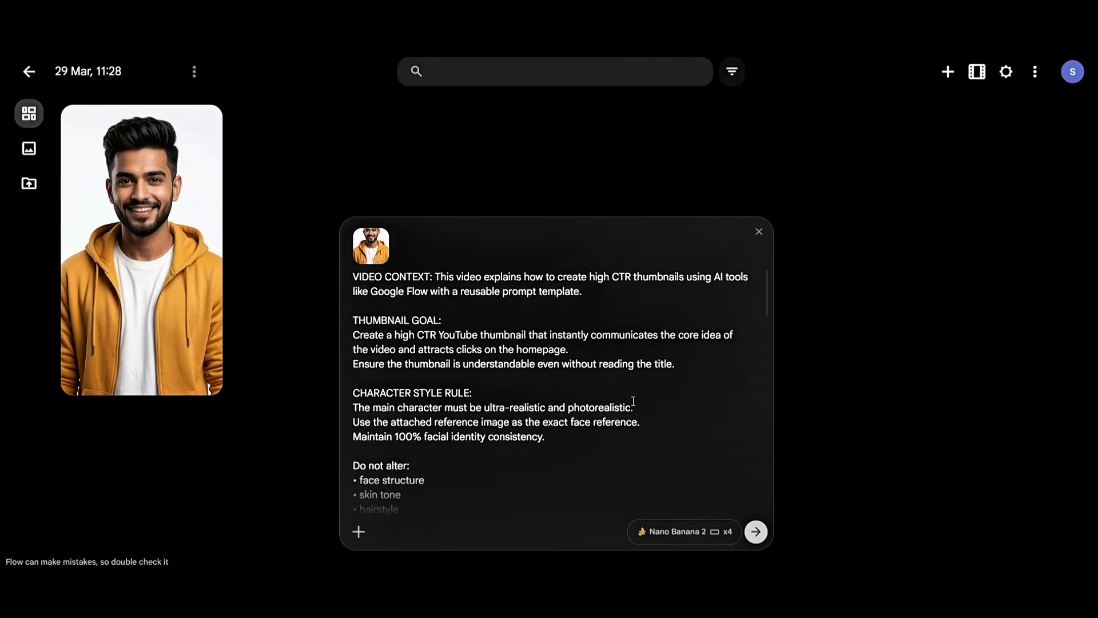
scroll(565, 389, "down", 4)
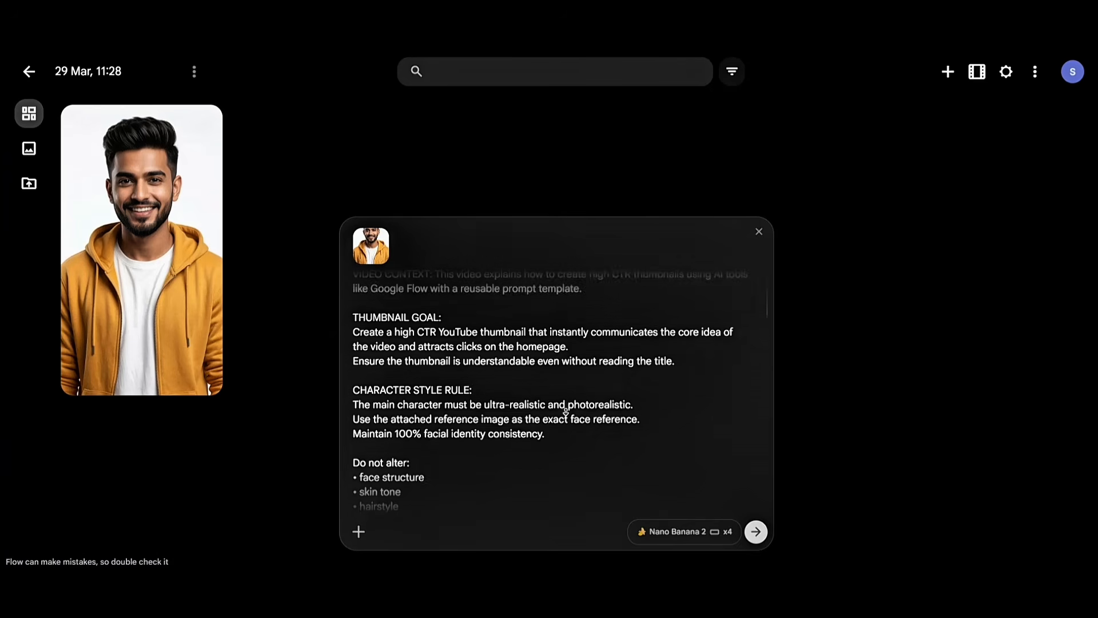
scroll(571, 431, "down", 3)
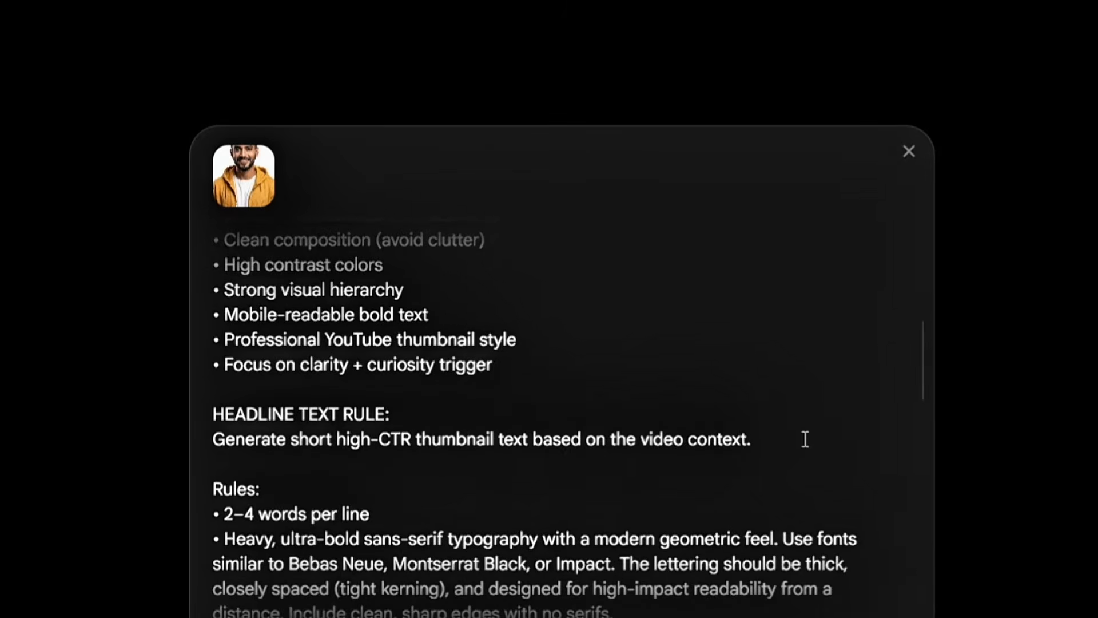
left_click_drag(777, 442, 184, 424)
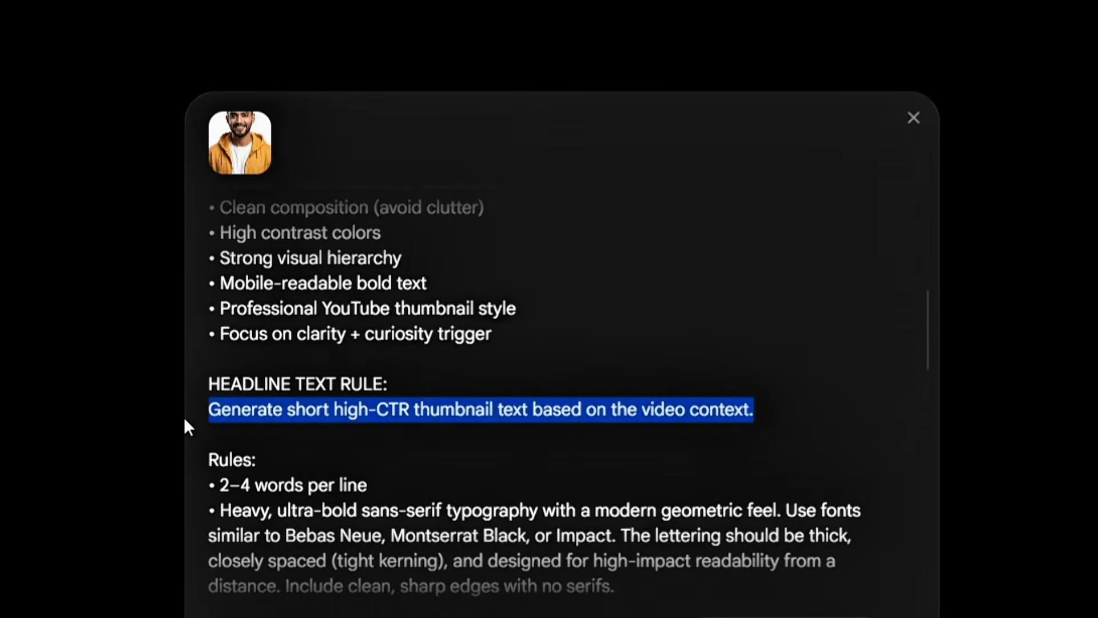
left_click(806, 433)
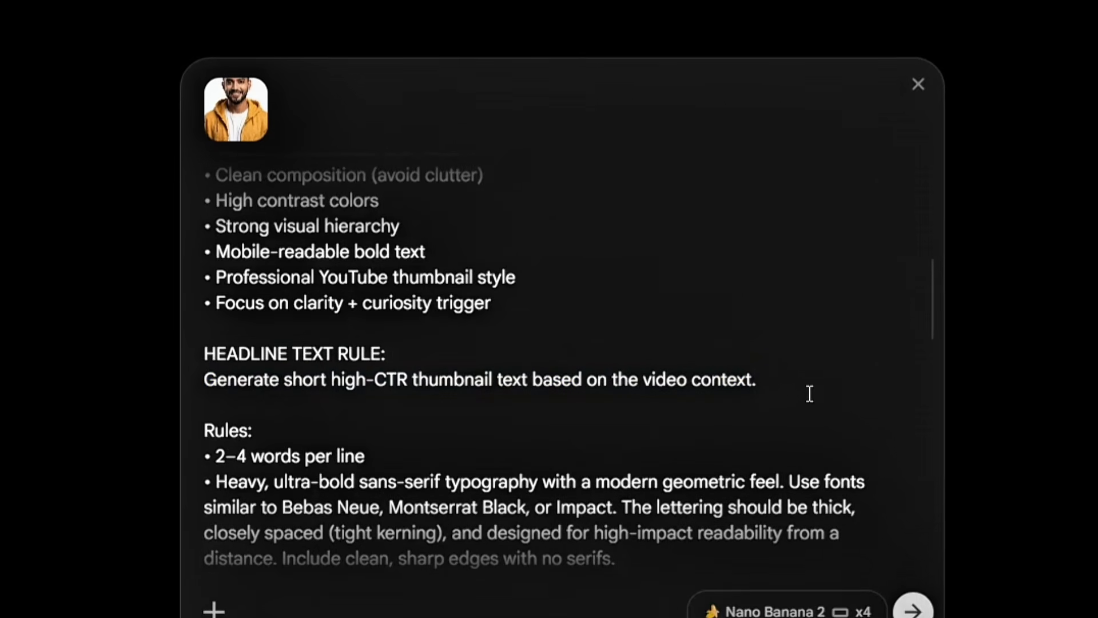
- Add the YouTube logo and 14.5% click-through-rate image as ingredients, and generate four 16:9 thumbnails from the prompt with Nano Banana 2
left_click(795, 382)
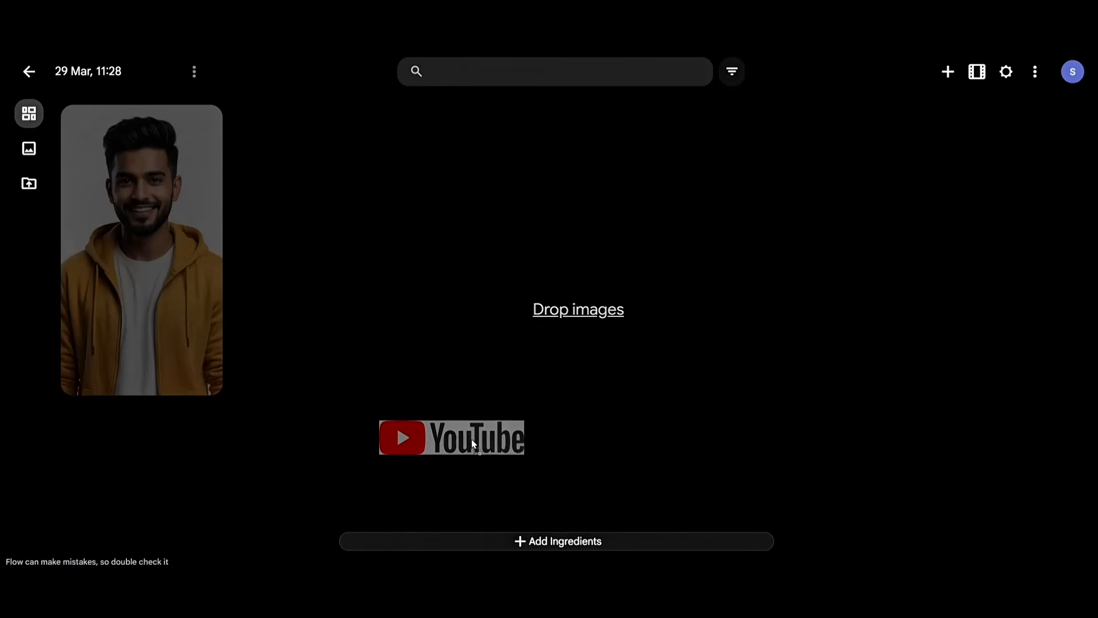
left_click_drag(471, 438, 523, 541)
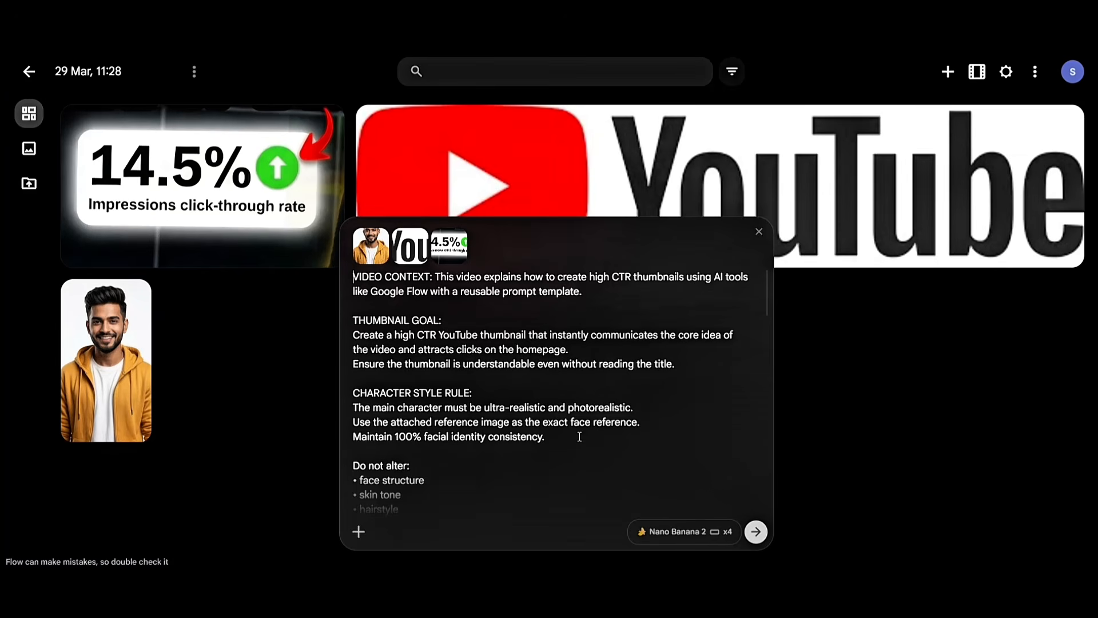
left_click(693, 532)
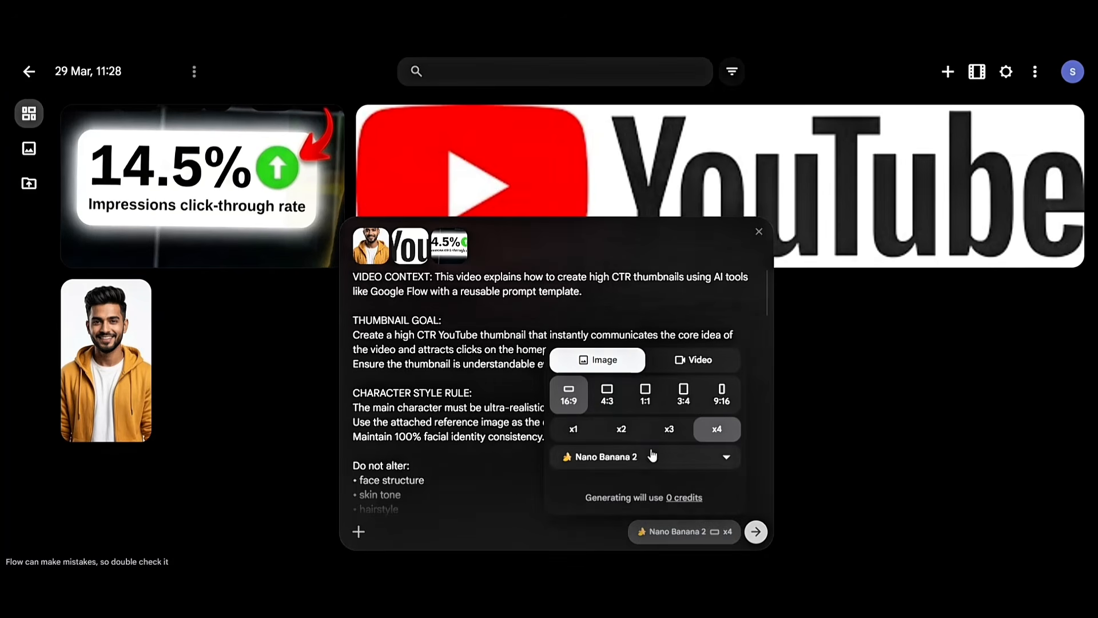
left_click(756, 532)
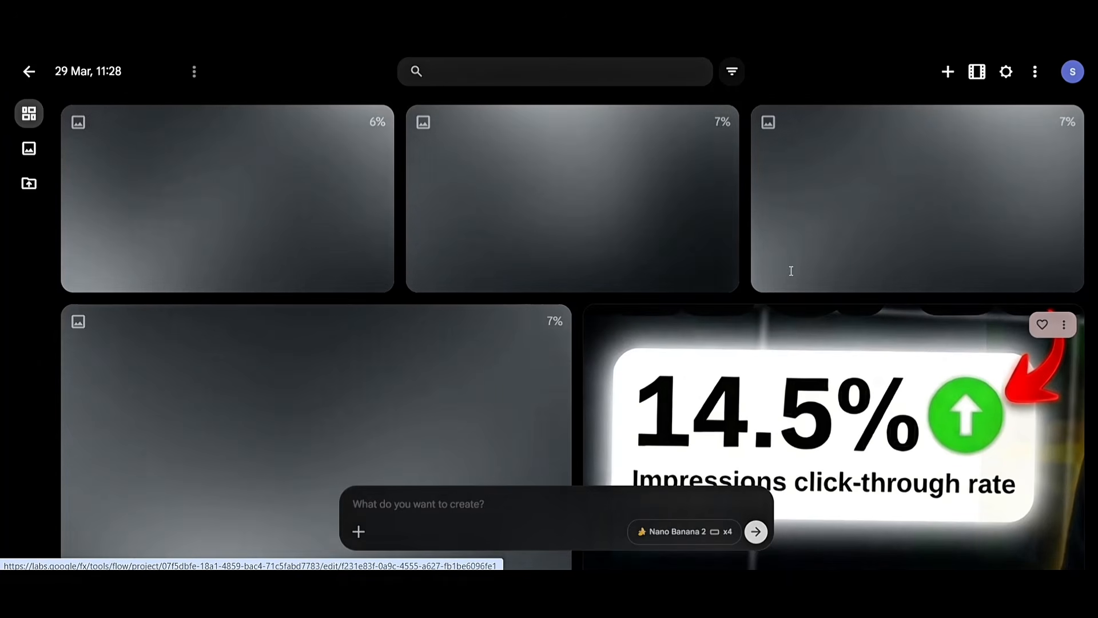
- Look through the generated thumbnails, view the "GET THIS CTR!" design enlarged, and return to the project gallery
scroll(962, 224, "down", 3)
scroll(962, 224, "up", 3)
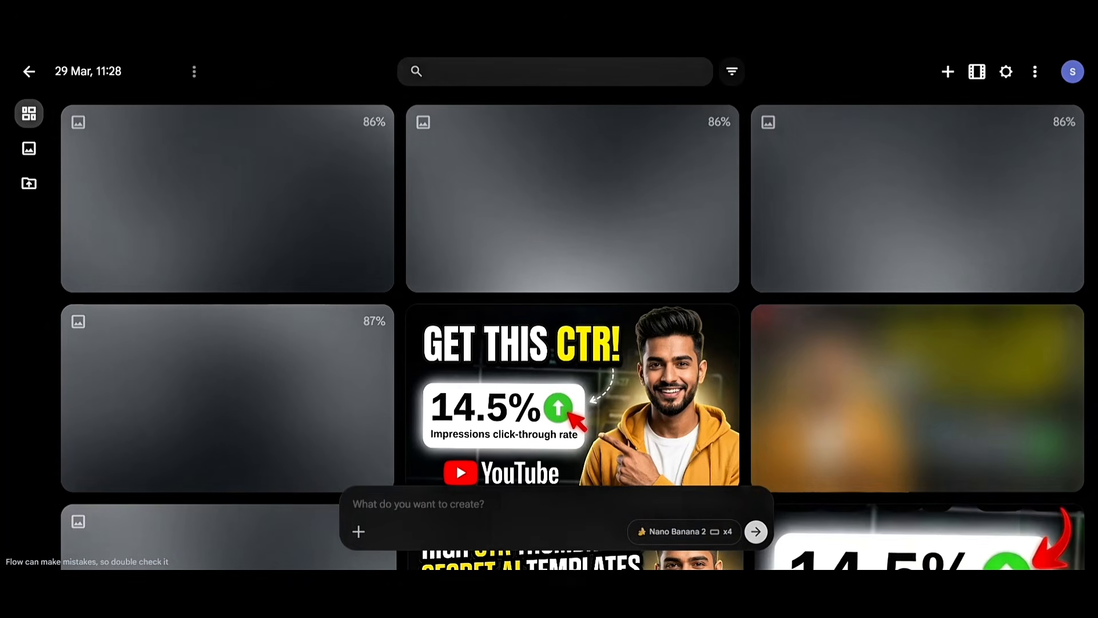
scroll(572, 320, "down", 3)
scroll(572, 320, "up", 2)
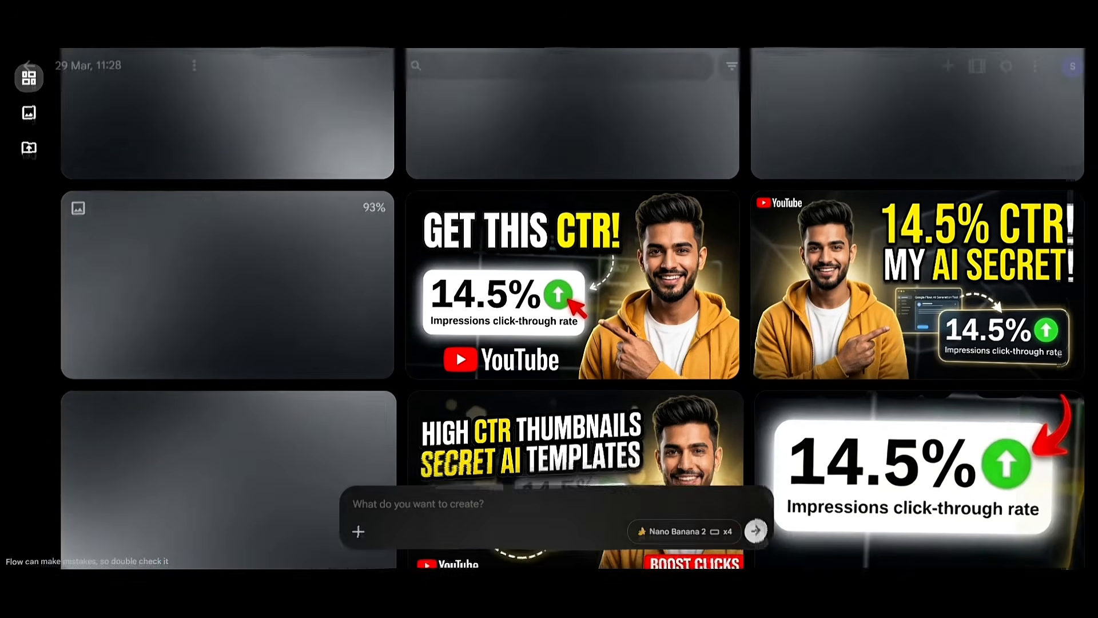
scroll(948, 287, "up", 2)
scroll(949, 287, "down", 1)
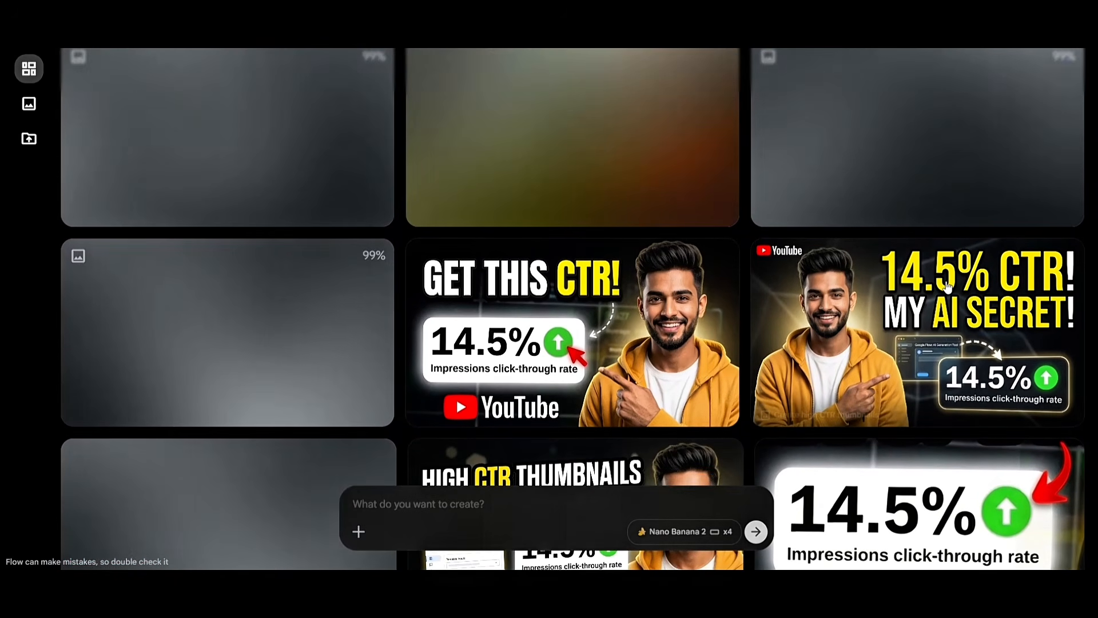
left_click(535, 319)
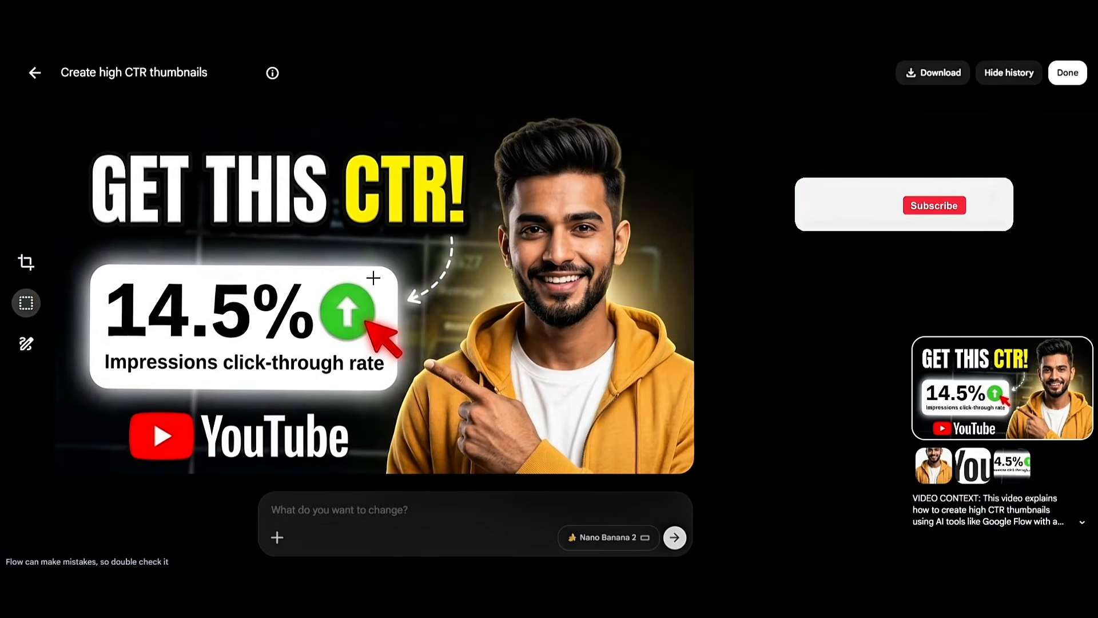
left_click(35, 73)
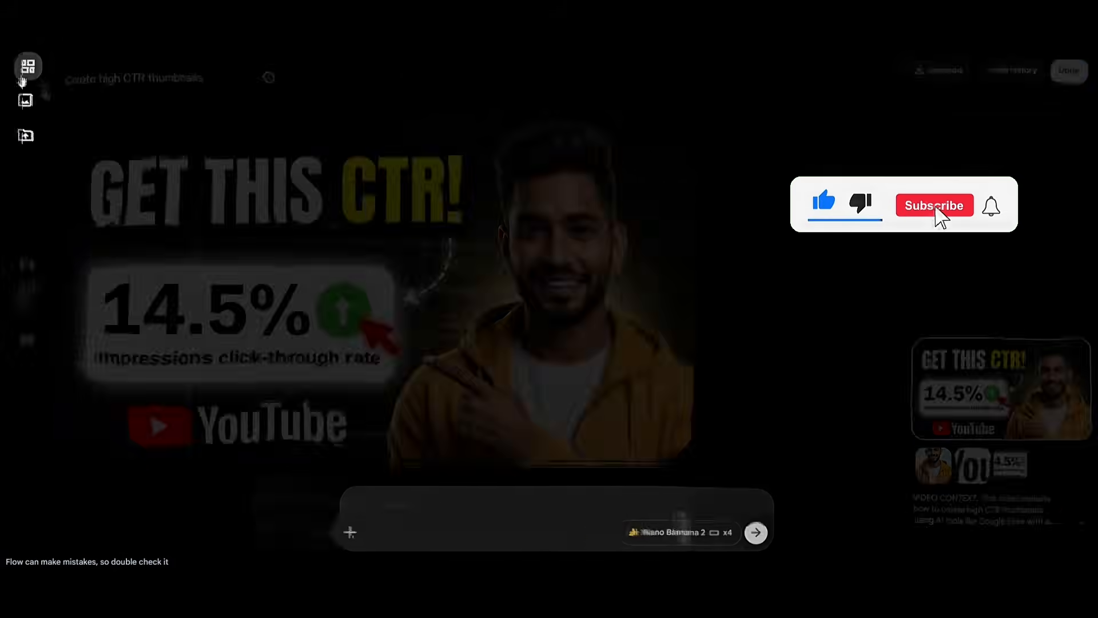